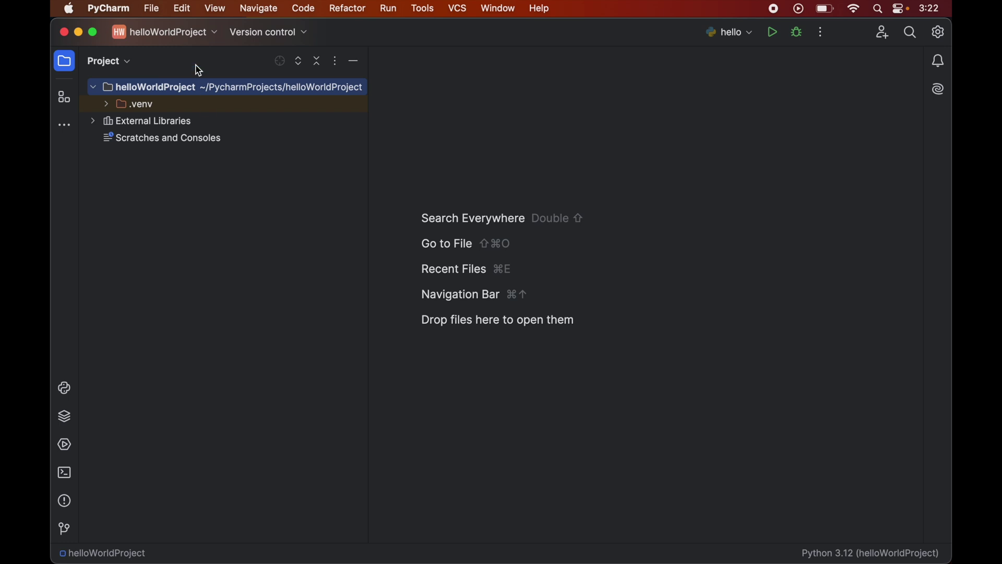
# Open Settings for New Projects at Python Interpreter, keeping the venv Python 3.12 interpreter
pyautogui.click(152, 8)
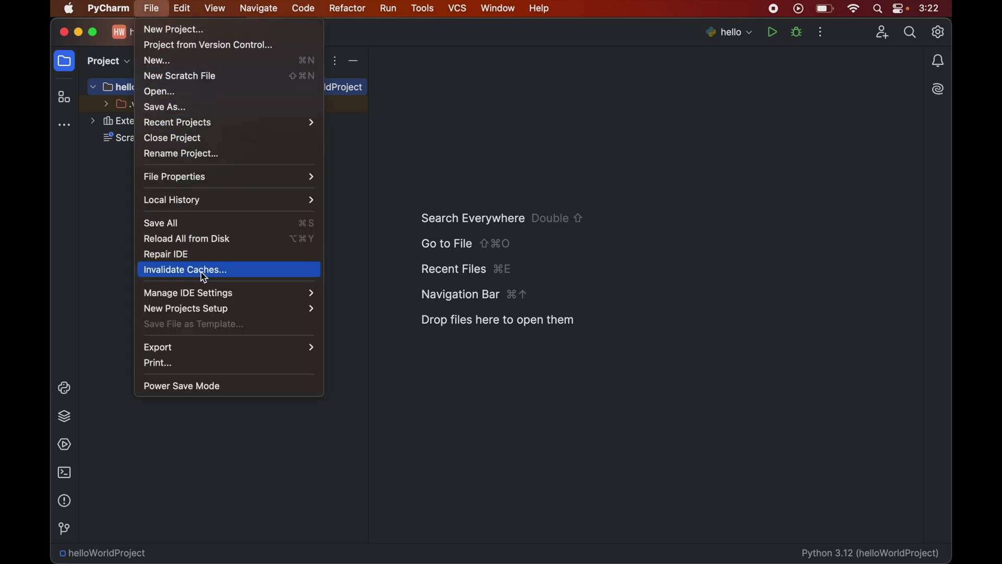
pyautogui.moveTo(186, 308)
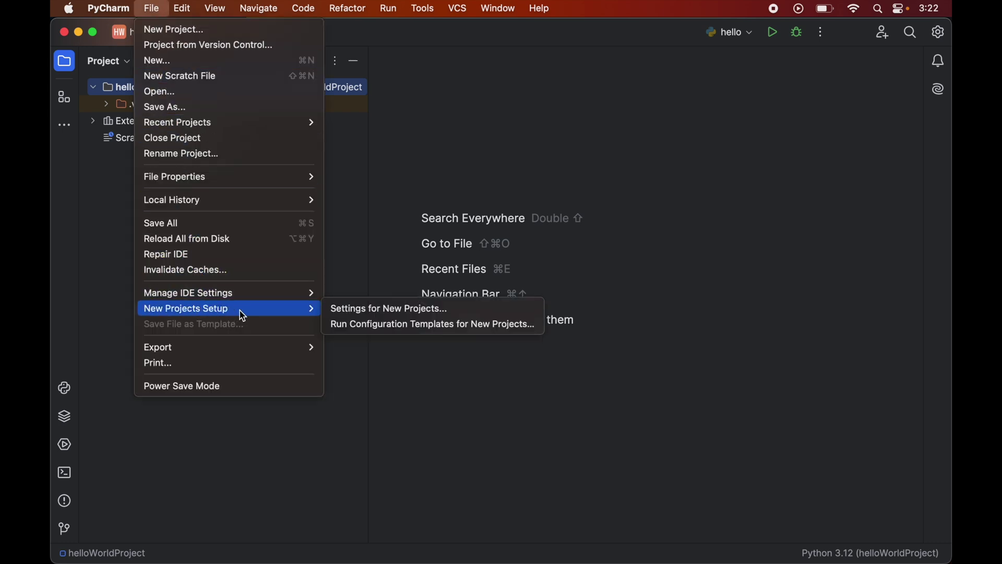
pyautogui.click(406, 311)
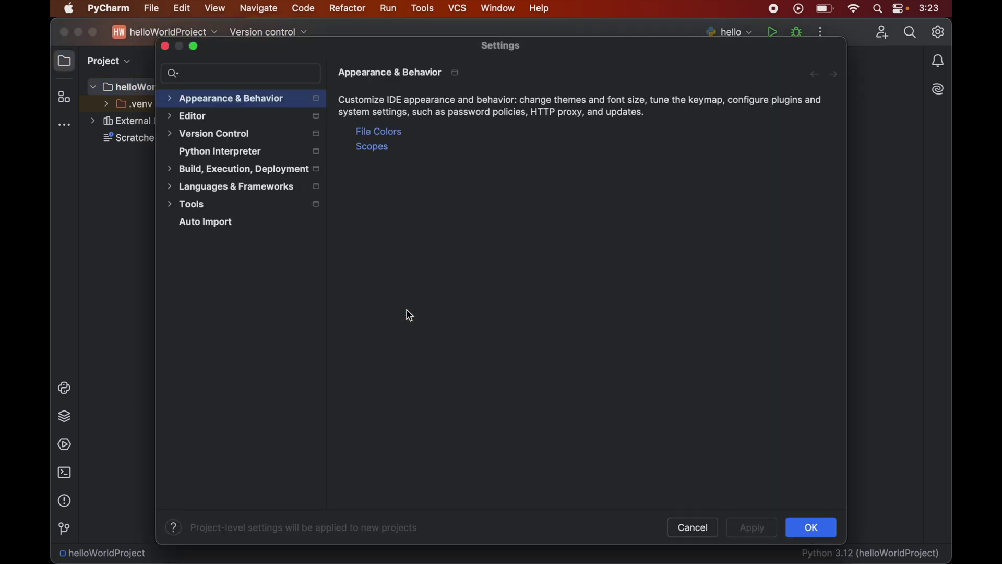
pyautogui.click(240, 155)
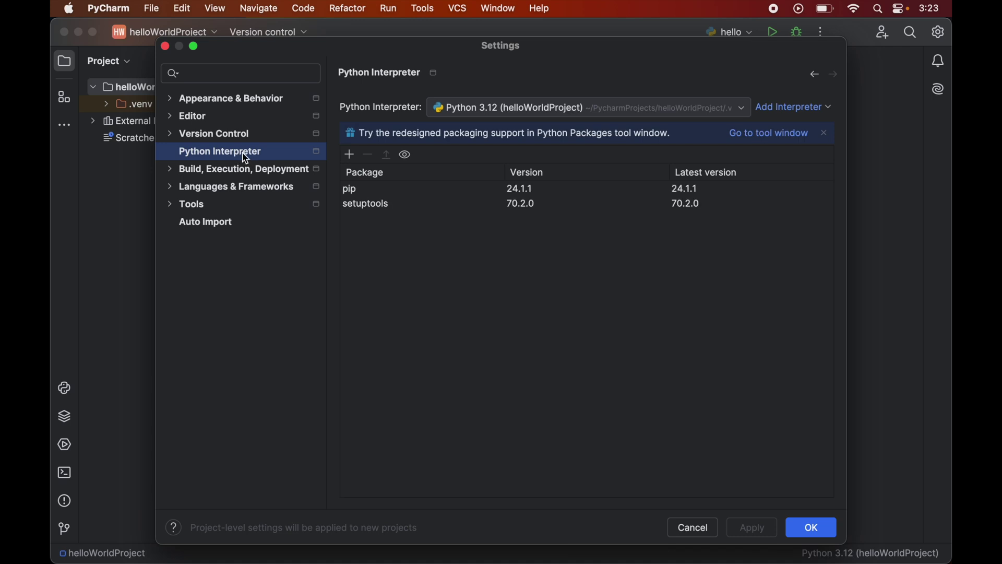
pyautogui.click(498, 113)
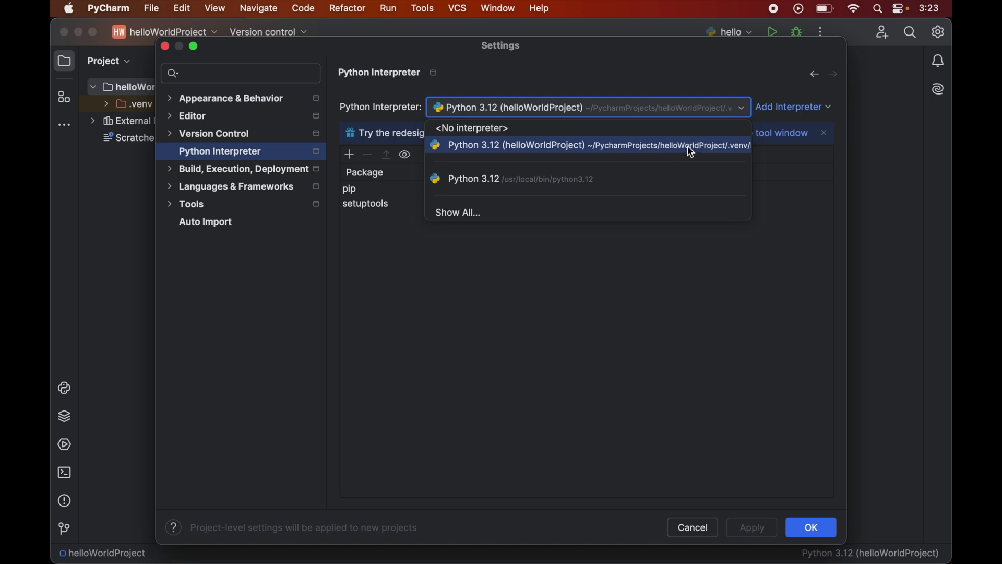
pyautogui.click(685, 149)
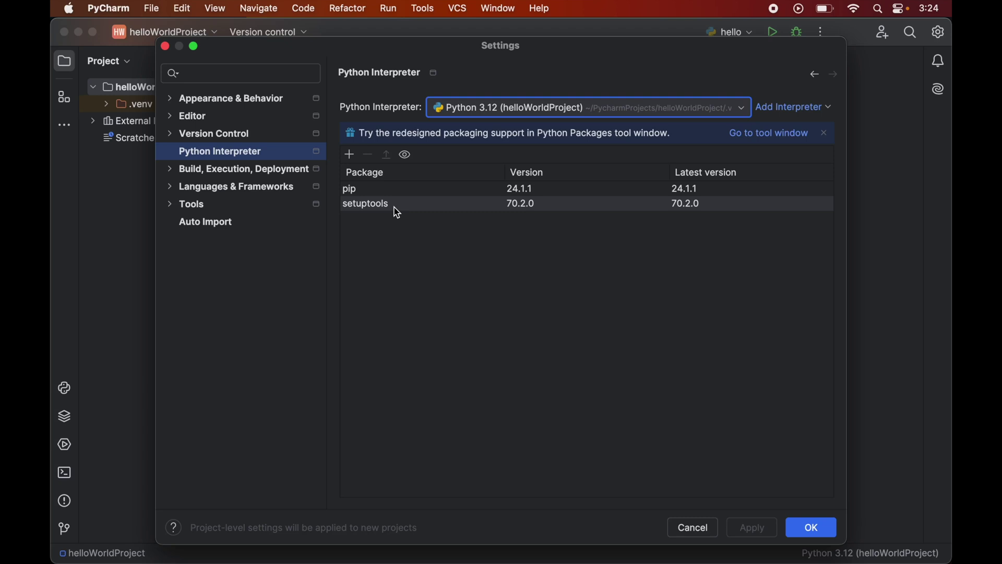
pyautogui.click(349, 155)
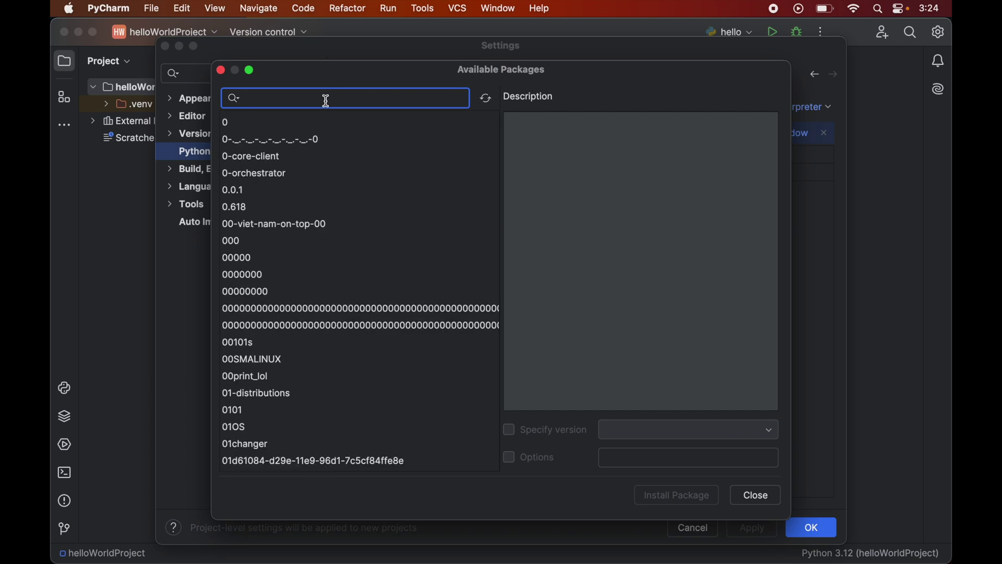
pyautogui.write('t')
pyautogui.write('orch')
# Install torch 2.3.1 from the package browser and close it after success
pyautogui.click(288, 127)
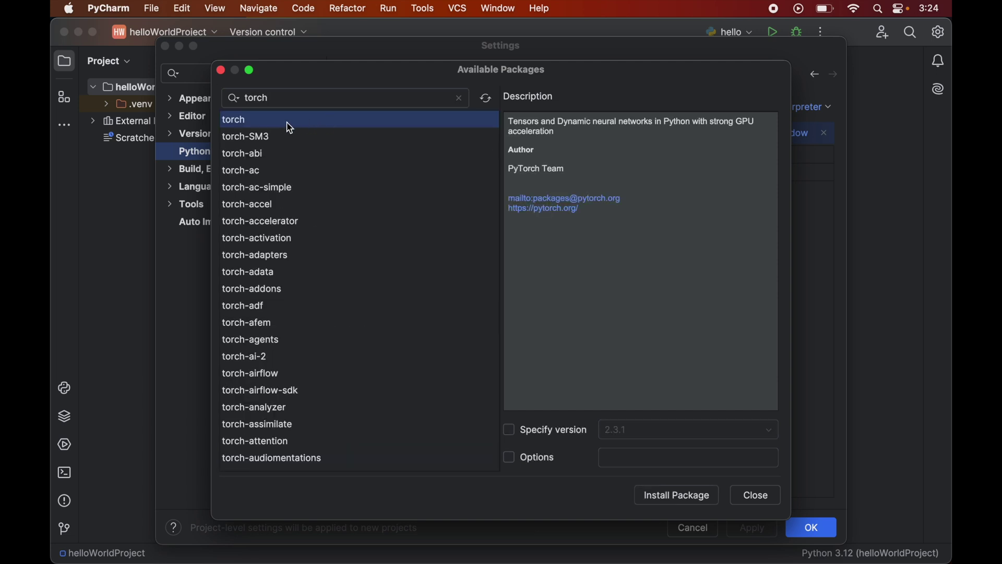
pyautogui.click(664, 497)
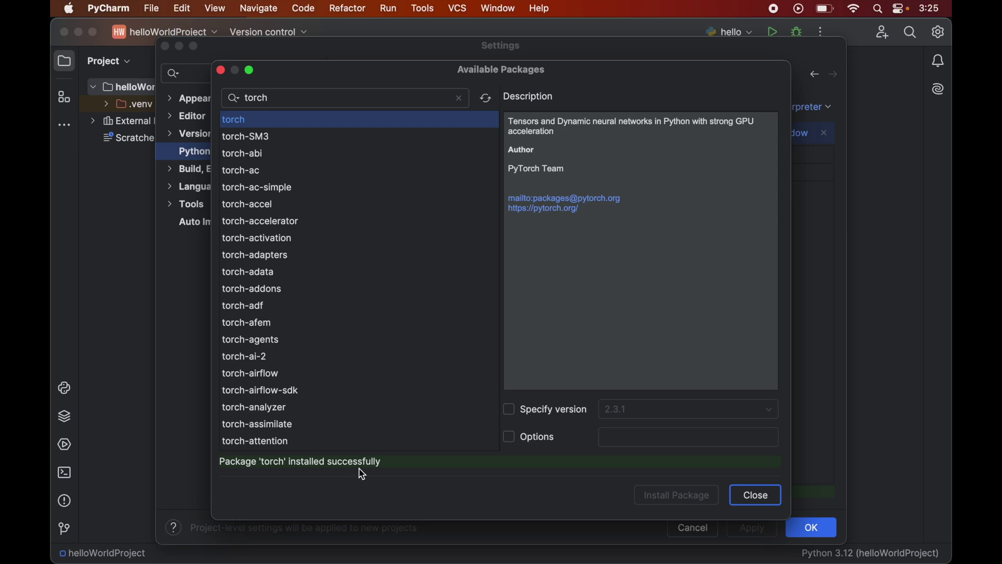
pyautogui.click(751, 498)
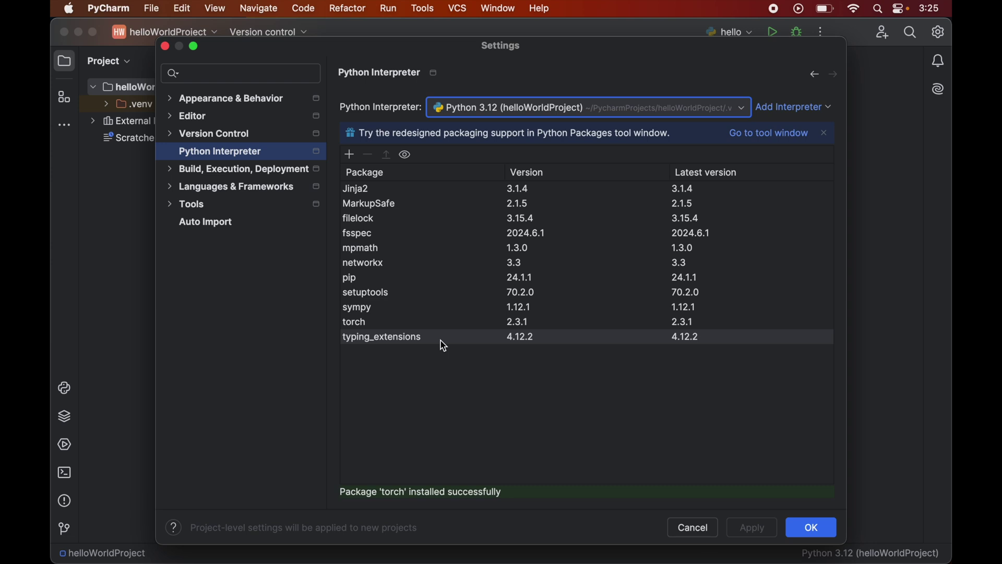
# Confirm the Settings dialog with OK and let interpreter indexing finish
pyautogui.click(811, 529)
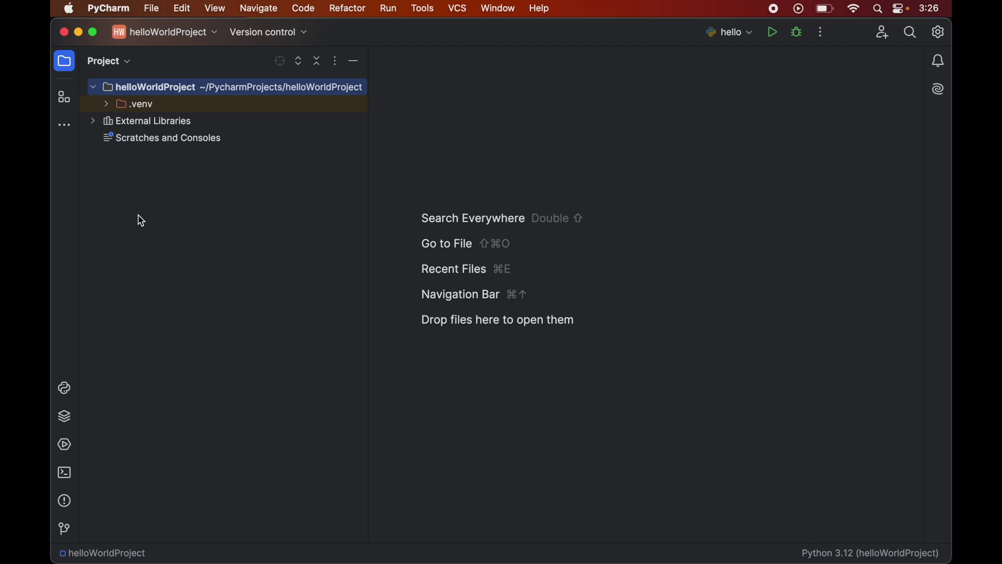
# Create an empty Python file named 'hello' via File > New > Python File
pyautogui.click(152, 8)
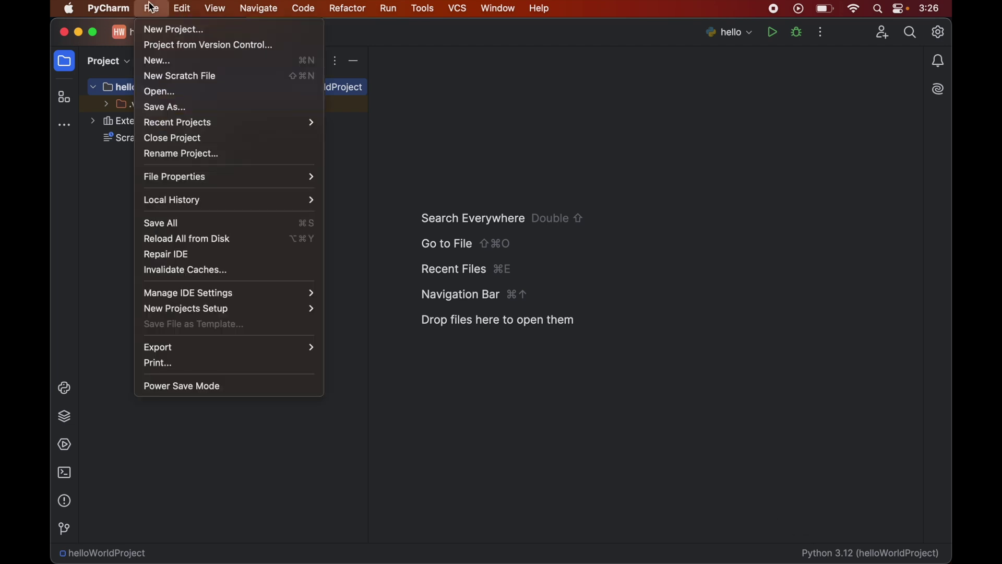
pyautogui.click(156, 62)
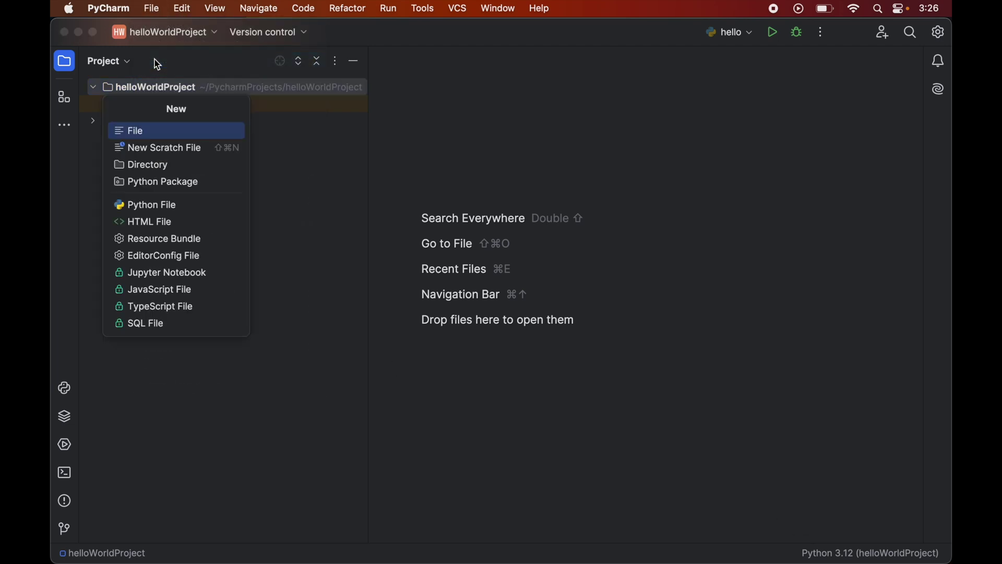
pyautogui.click(161, 205)
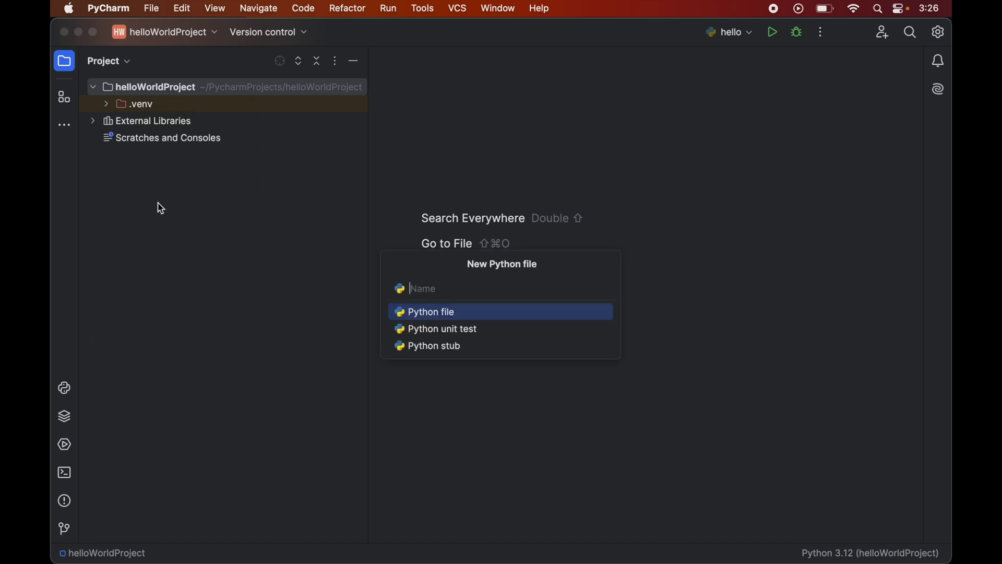
pyautogui.write('hello')
pyautogui.click(439, 318)
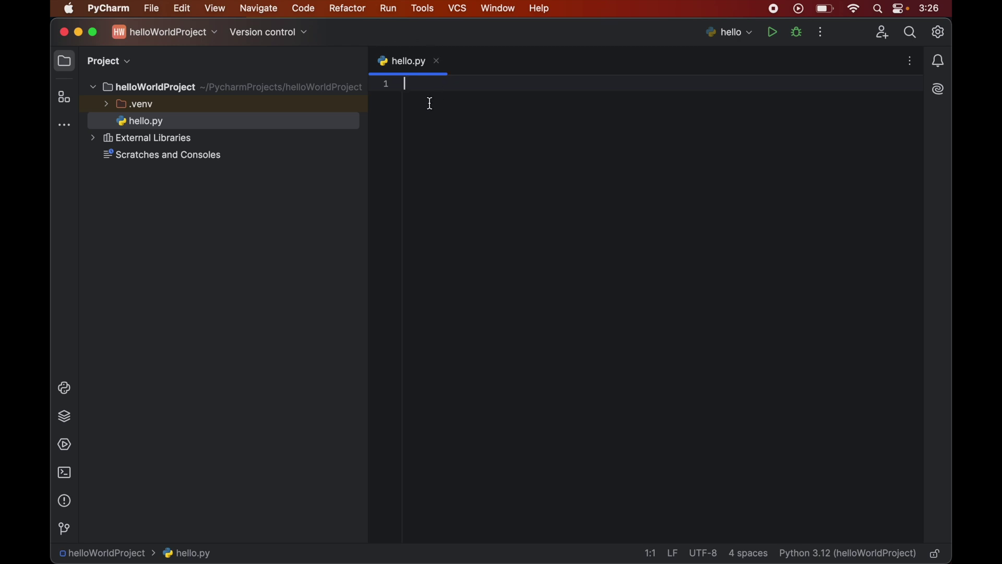
pyautogui.write('import')
pyautogui.write('torch')
# Write line 2 as 'tensor = torch.ones(3,3)' below 'import torch'
pyautogui.press('Escape')
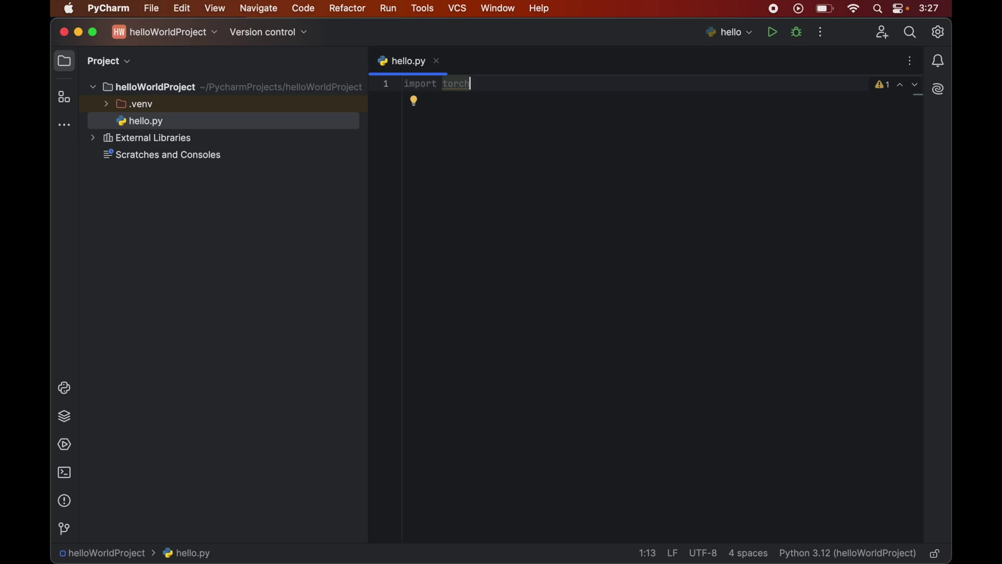
pyautogui.press('Return')
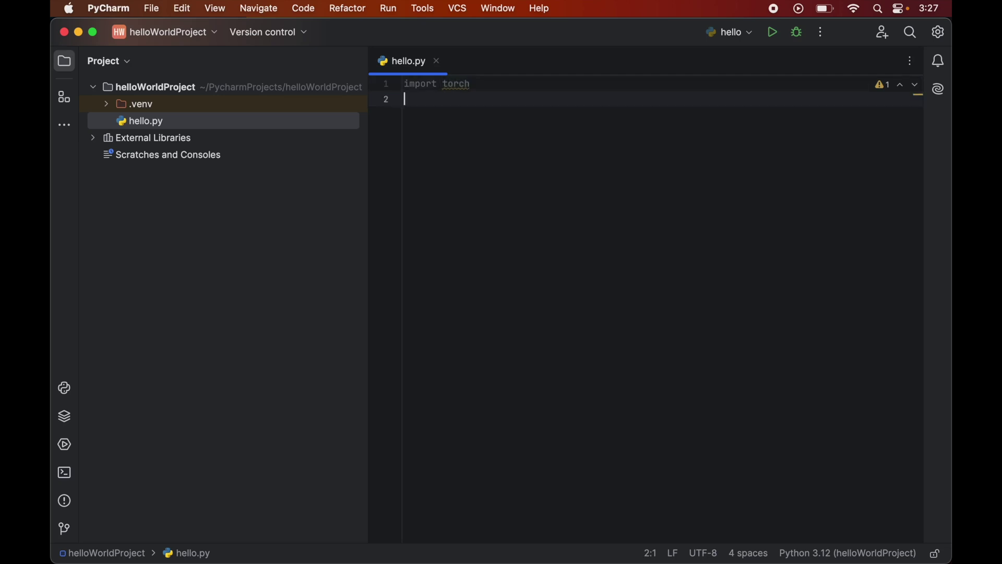
pyautogui.write('tor')
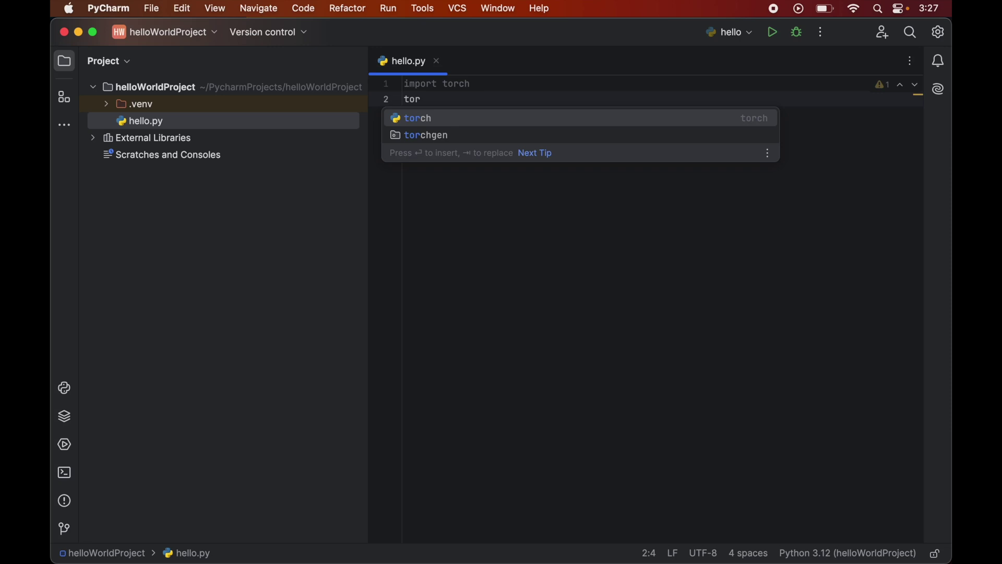
pyautogui.write('ch.ones')
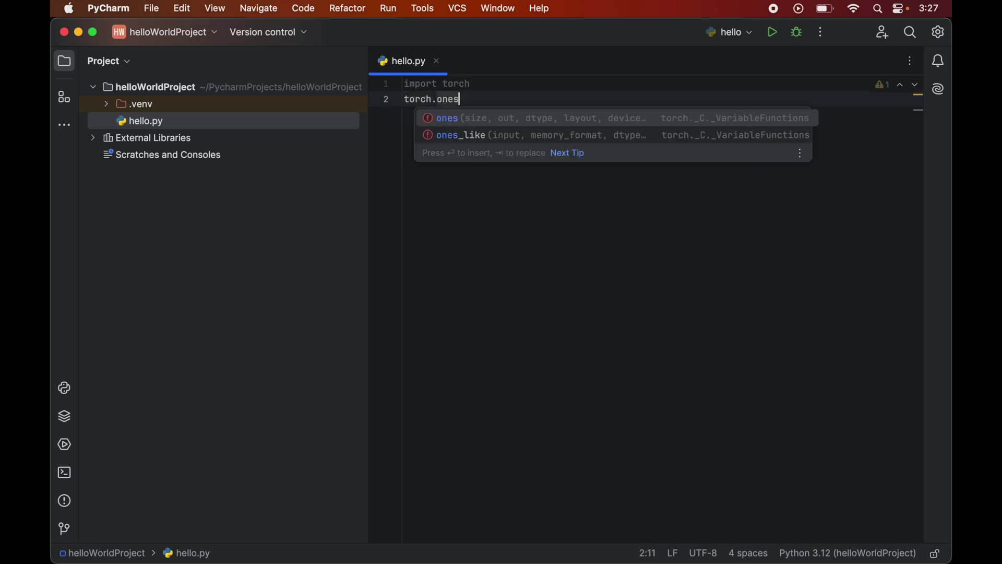
pyautogui.press('Return')
pyautogui.write(')')
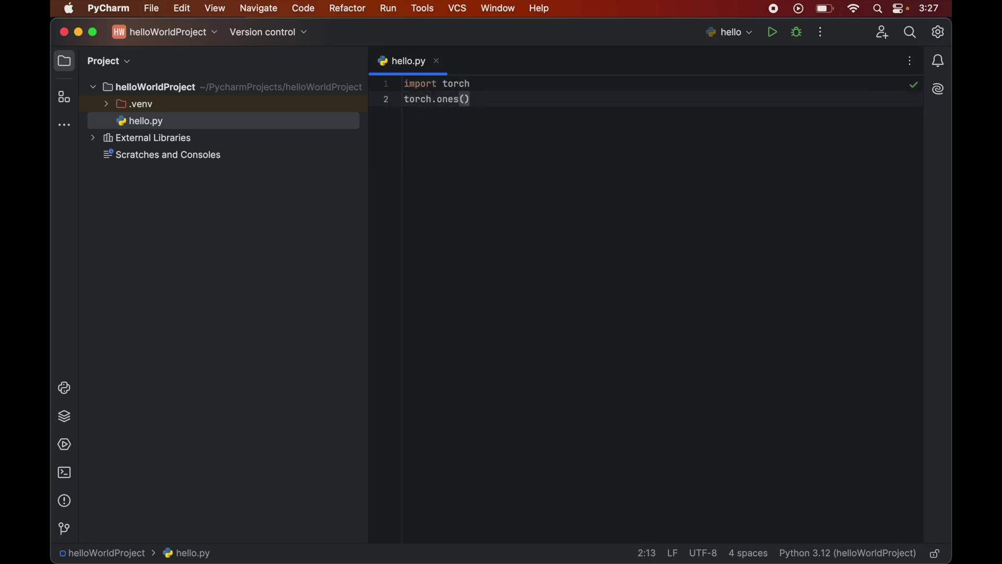
pyautogui.press('Left')
pyautogui.write('3,')
pyautogui.write('3')
pyautogui.press('Home')
pyautogui.write('tenso')
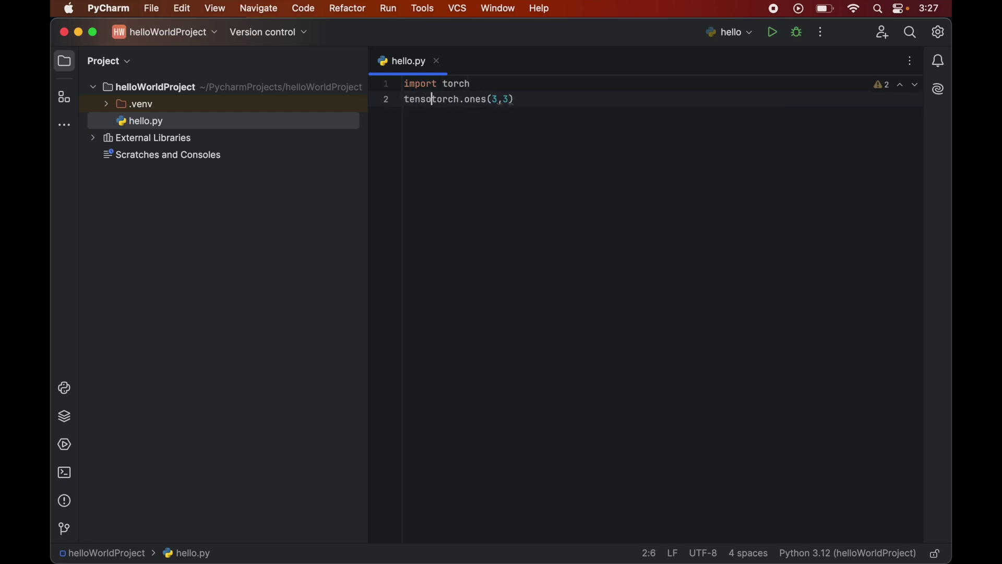
pyautogui.write('r =')
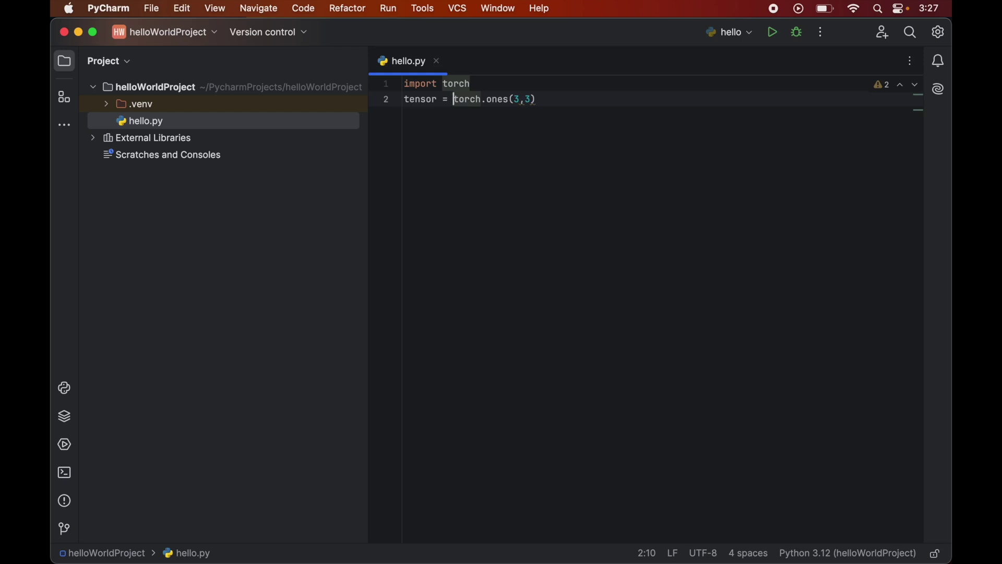
# Add the lines 'tensor = tensor + 2' and 'print(tensor)'
pyautogui.press('End')
pyautogui.press('Return')
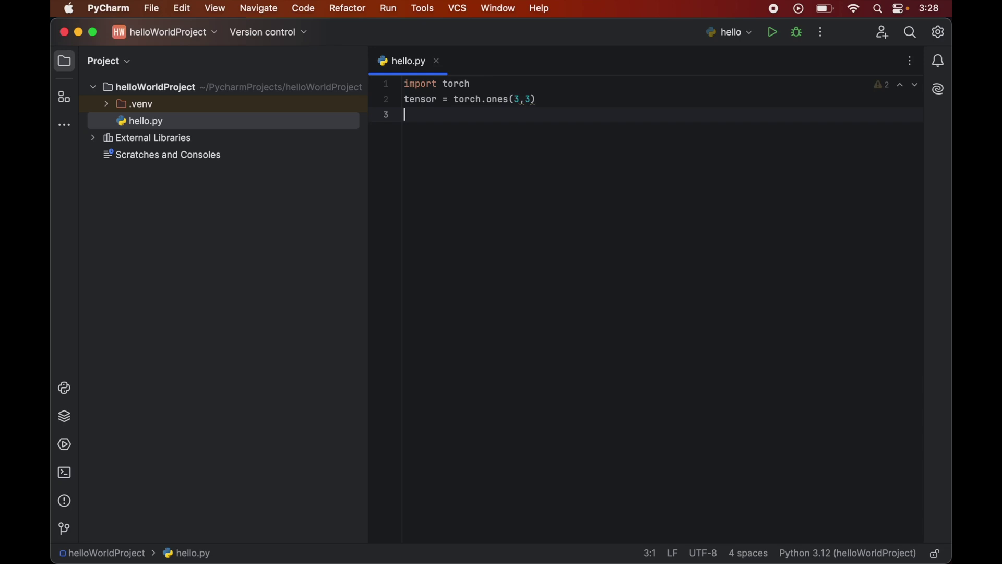
pyautogui.write('tensor ')
pyautogui.write('= tensor ')
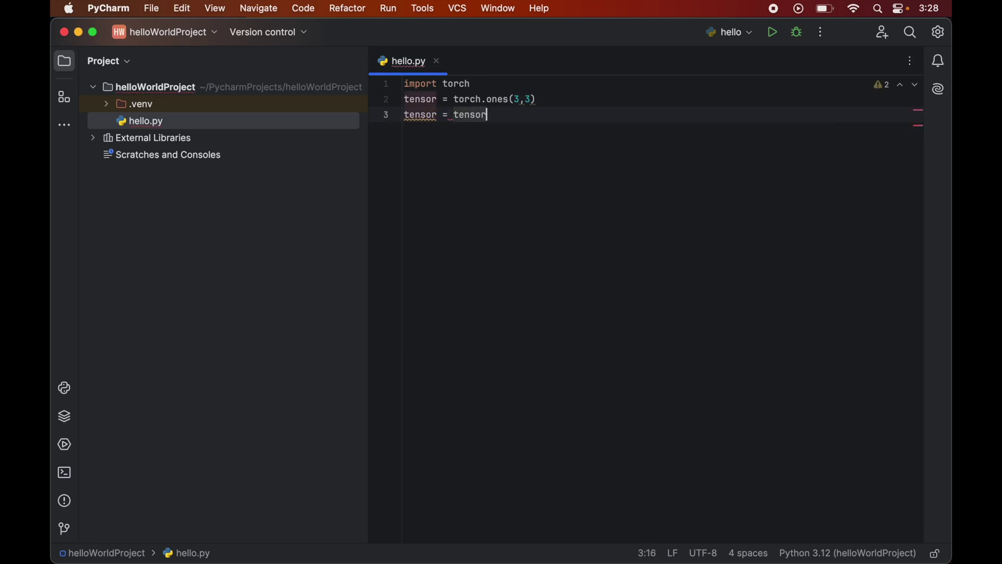
pyautogui.write('+ 2')
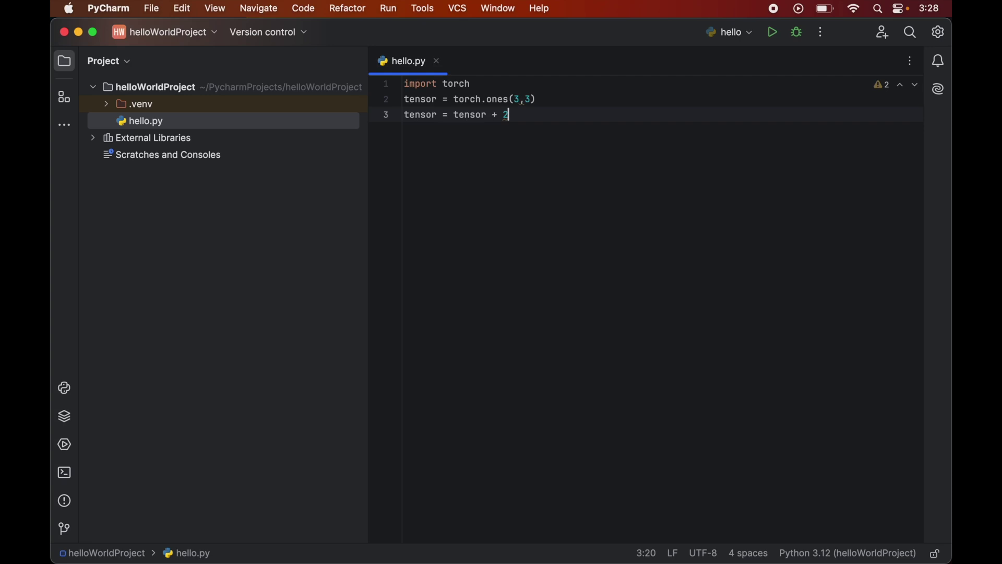
pyautogui.press('Return')
pyautogui.write('print()')
pyautogui.press('Left')
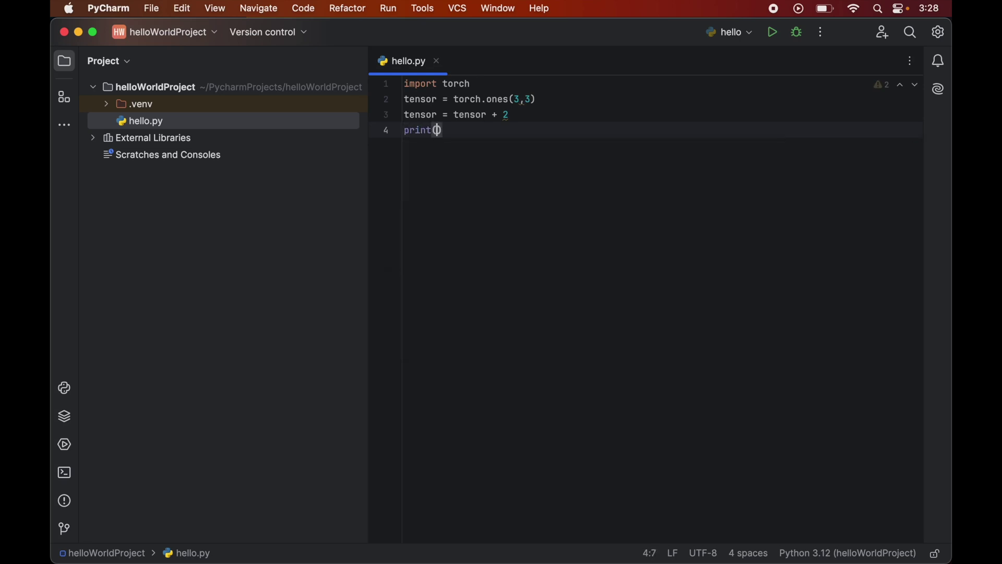
pyautogui.write('tensor')
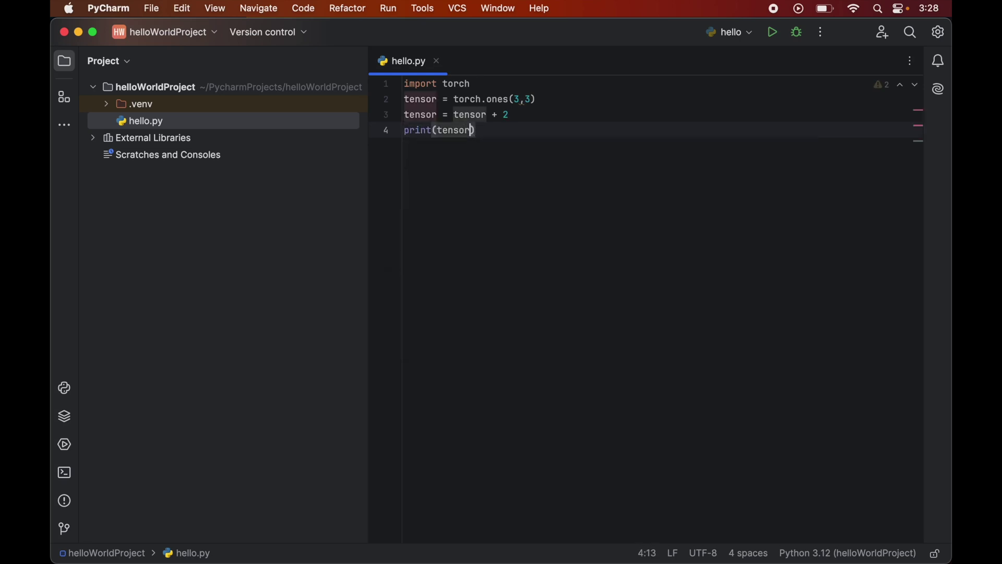
pyautogui.press('Right')
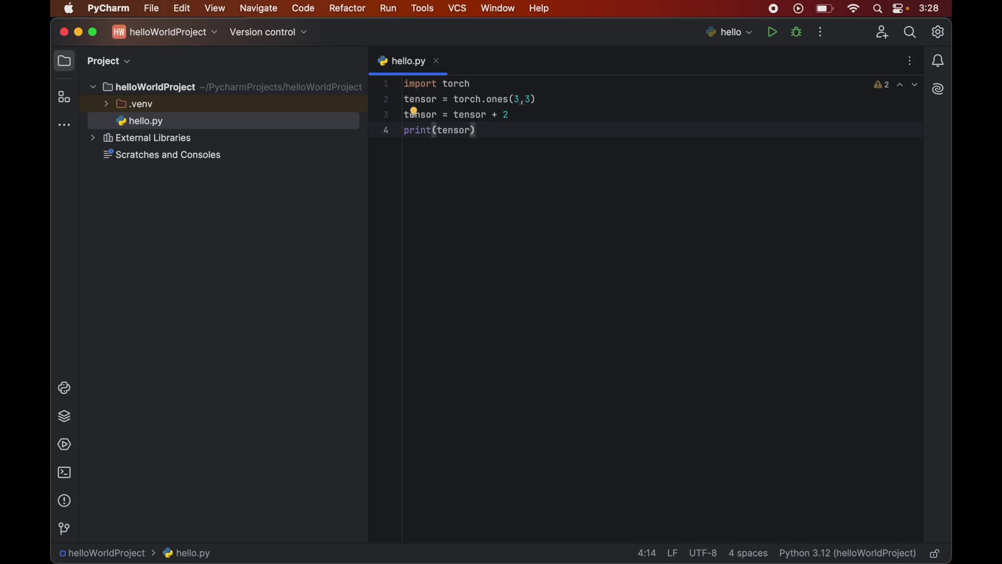
# Run hello.py and inspect the 3x3 tensor of 3s and NumPy warning
pyautogui.rightClick(517, 217)
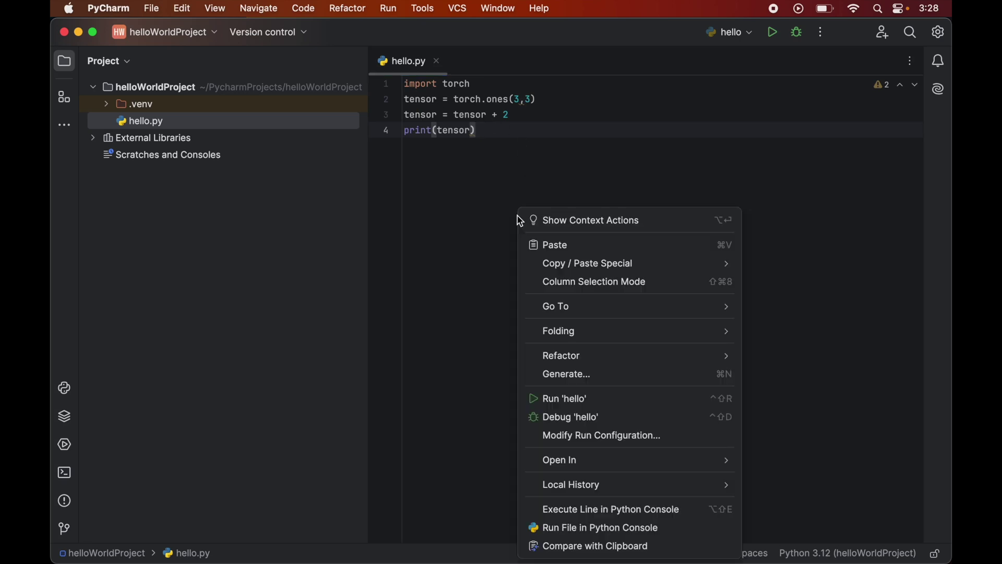
pyautogui.click(591, 401)
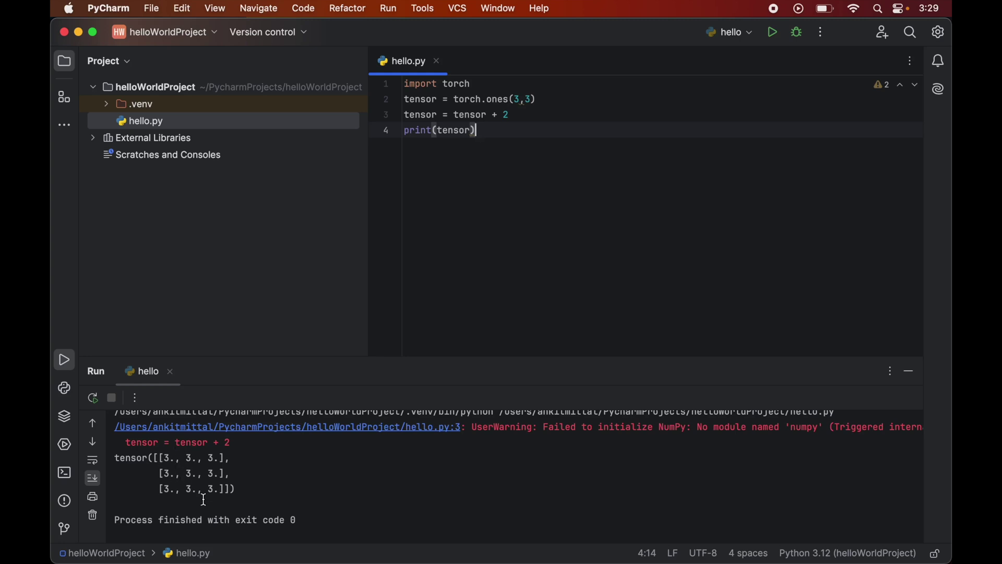
pyautogui.click(165, 459)
pyautogui.moveTo(165, 459); pyautogui.dragTo(173, 459)
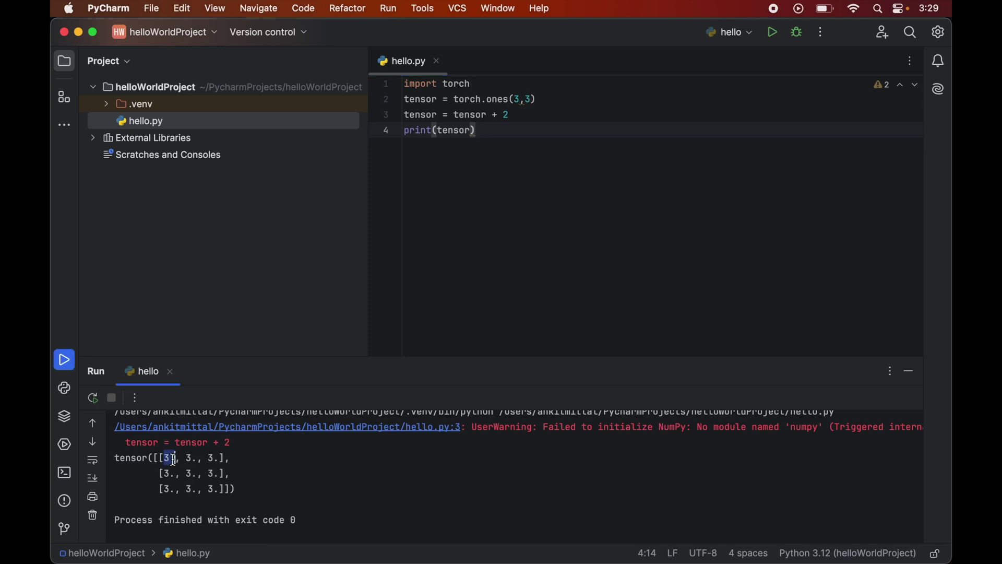
pyautogui.click(174, 459)
pyautogui.click(153, 8)
pyautogui.moveTo(186, 308)
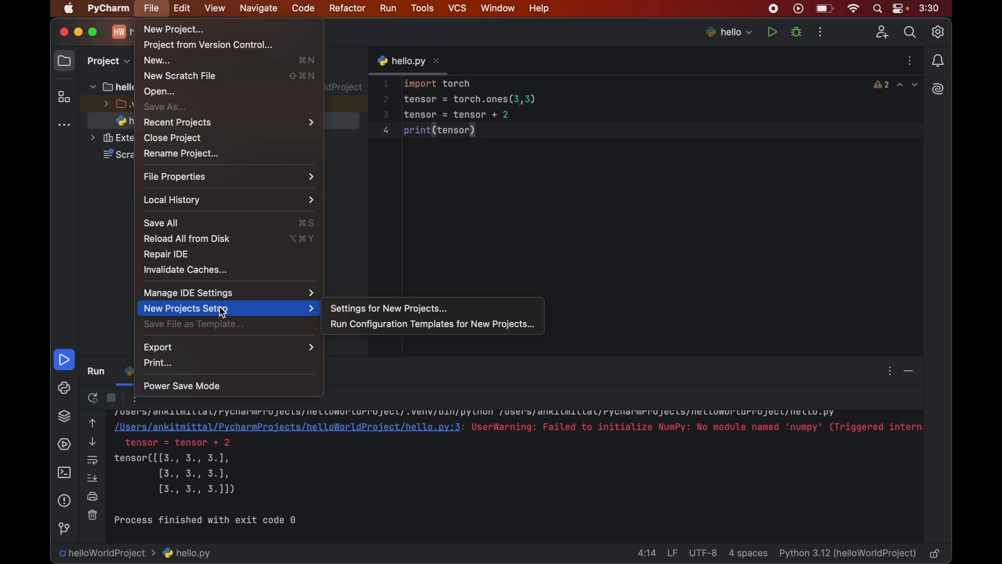
# Reopen Settings for New Projects, listing torch 2.3.1 and its dependencies
pyautogui.click(358, 309)
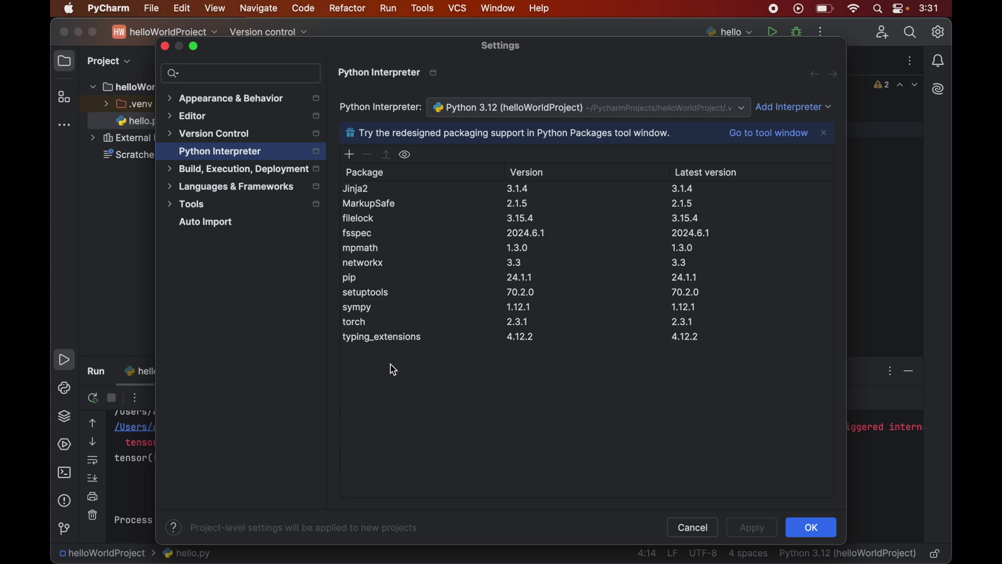
# Install numpy 2.0.0 into the Python 3.12 interpreter and close Settings with OK
pyautogui.click(350, 155)
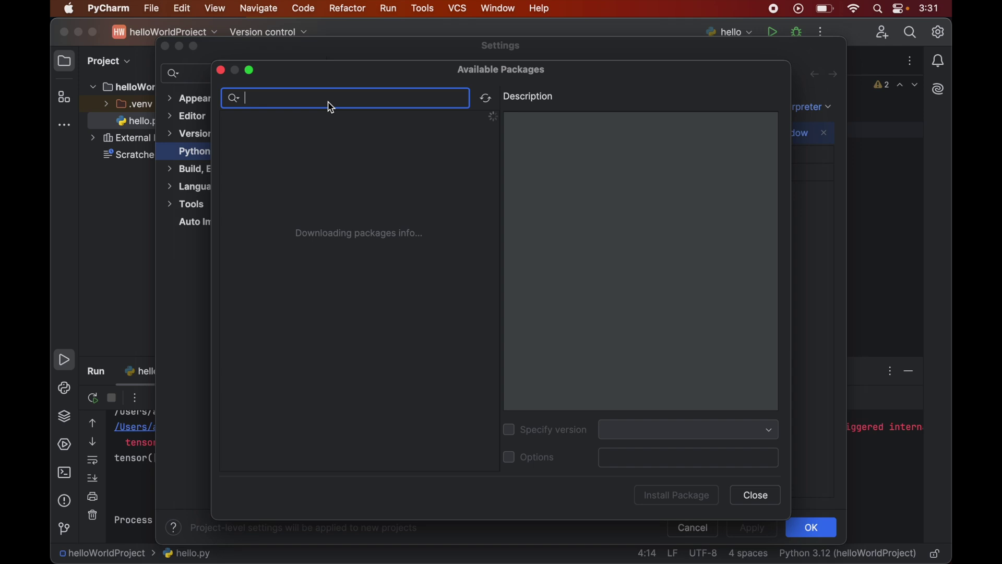
pyautogui.write('numpy')
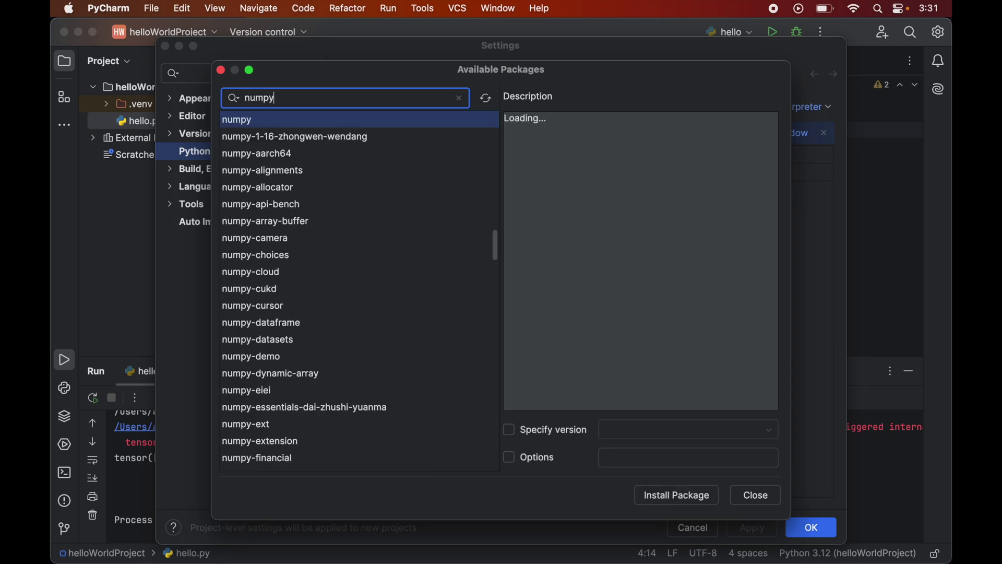
pyautogui.click(314, 124)
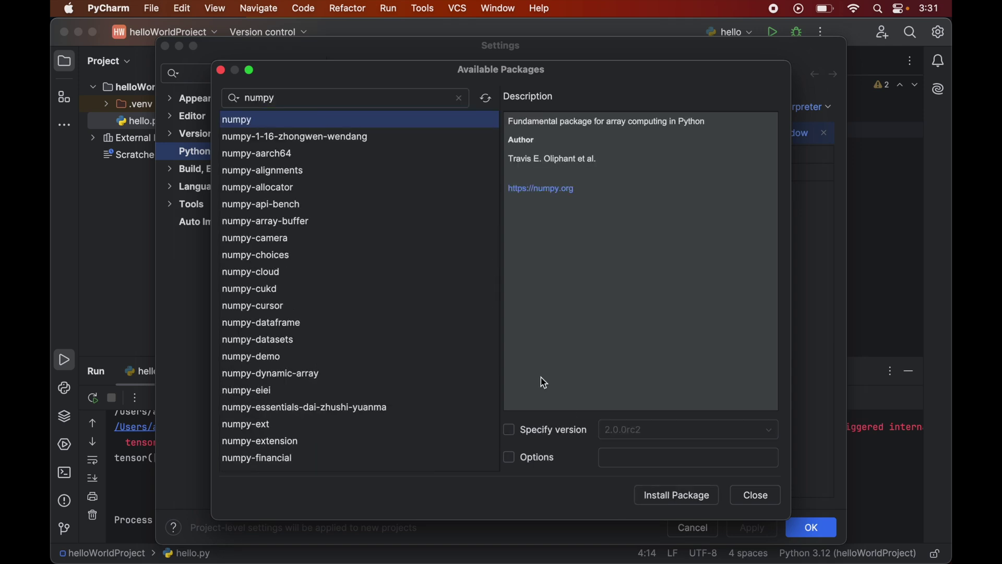
pyautogui.click(665, 502)
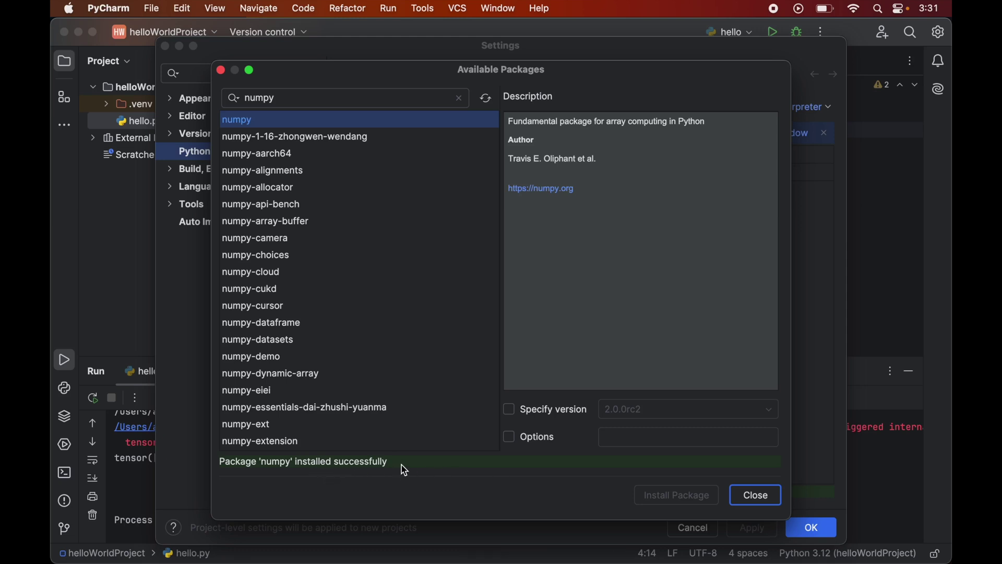
pyautogui.click(754, 495)
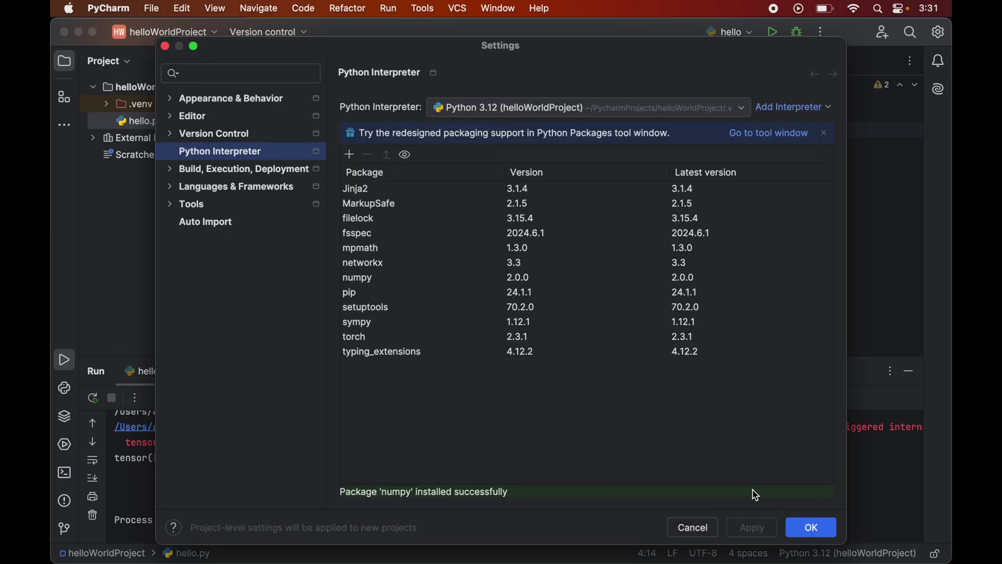
pyautogui.click(807, 528)
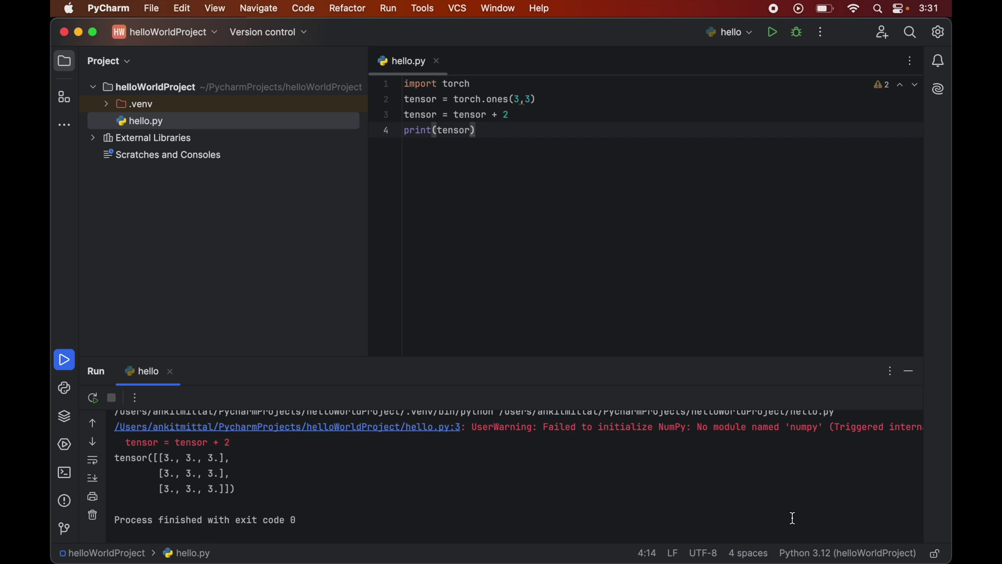
# Run 'hello' again from the editor's context menu
pyautogui.rightClick(533, 156)
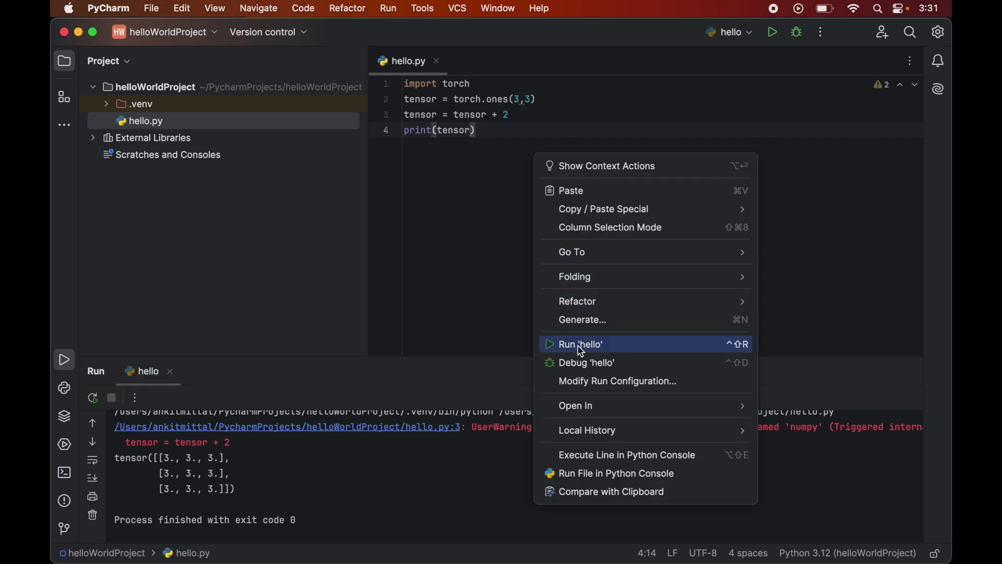
pyautogui.click(596, 345)
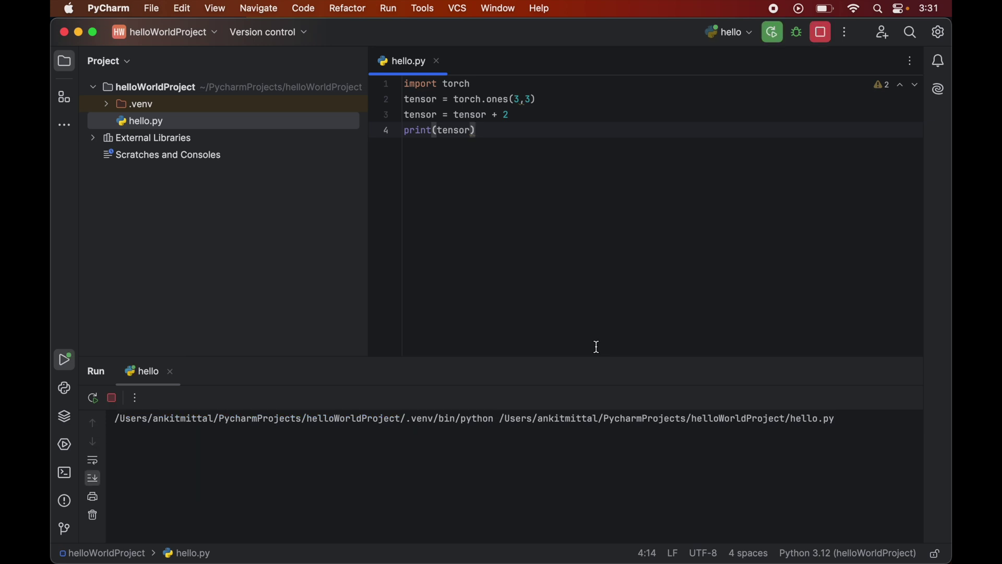